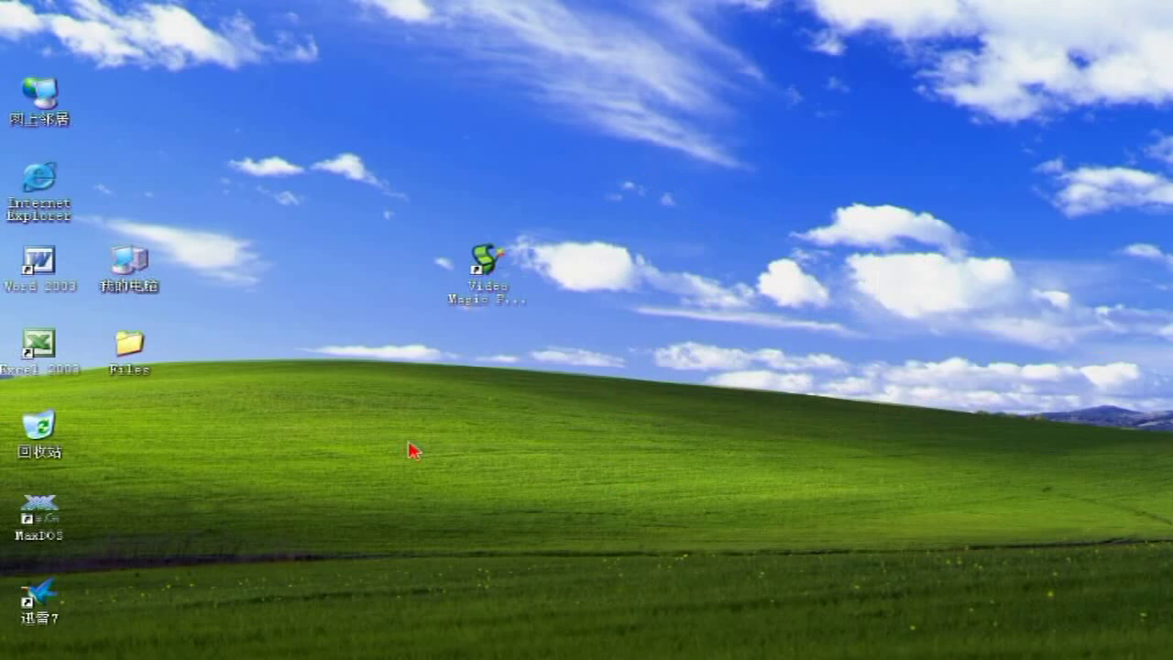
- Launch Video Magic Professional from the desktop and continue with the trial version
{"action": "left_click", "coordinate": [480, 290]}
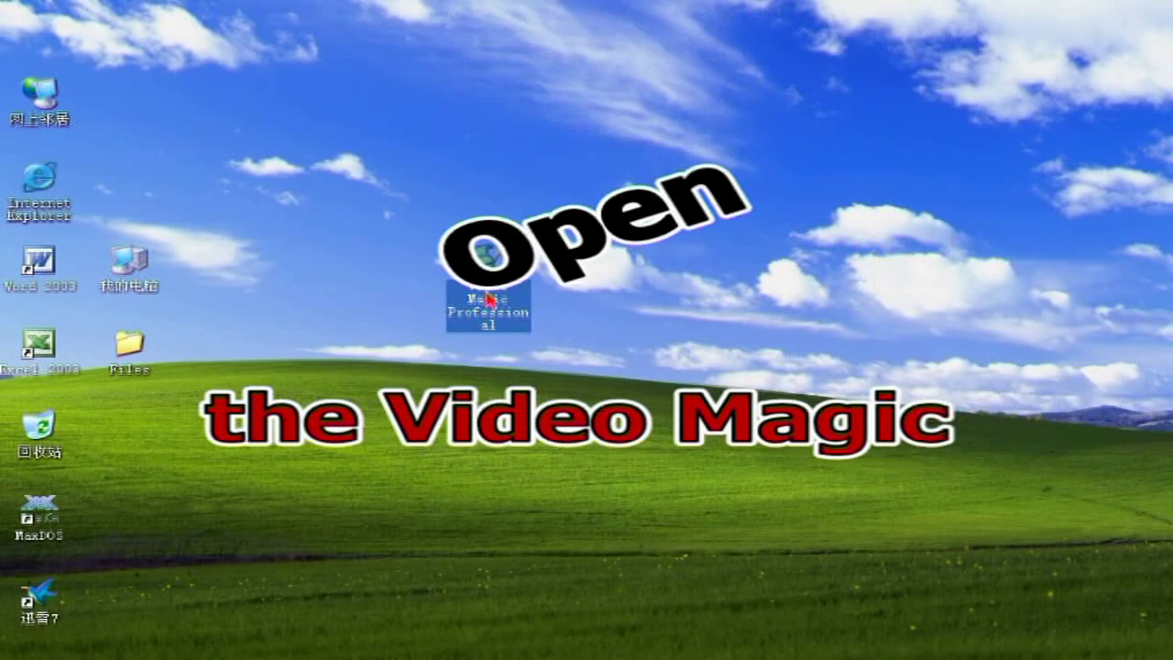
{"action": "double_click", "coordinate": [489, 298]}
{"action": "left_click_drag", "start_coordinate": [581, 147], "coordinate": [596, 53]}
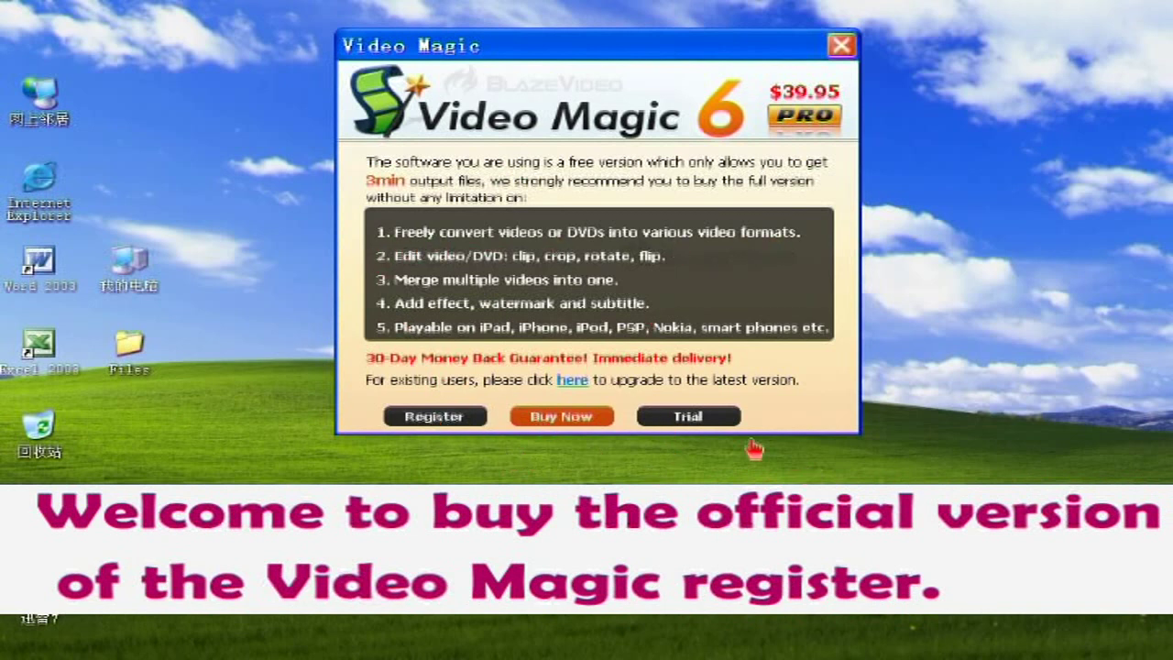
{"action": "left_click", "coordinate": [700, 418]}
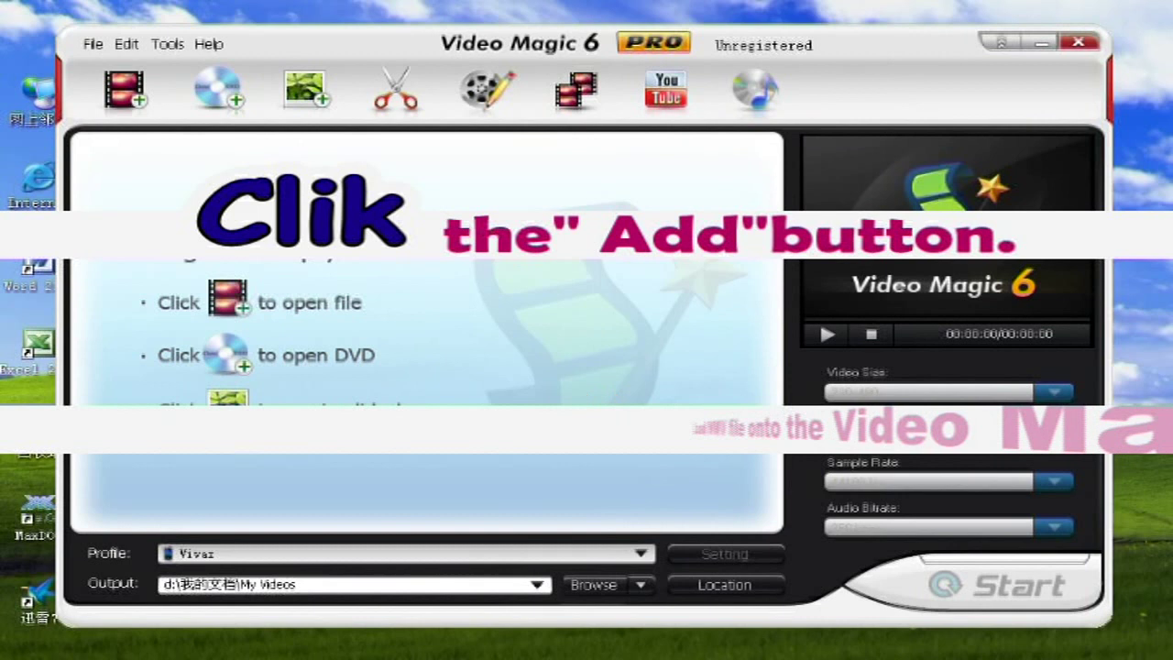
- Add the video 录像5.wmv from the Files folder on drive D to the conversion list
{"action": "left_click", "coordinate": [124, 90]}
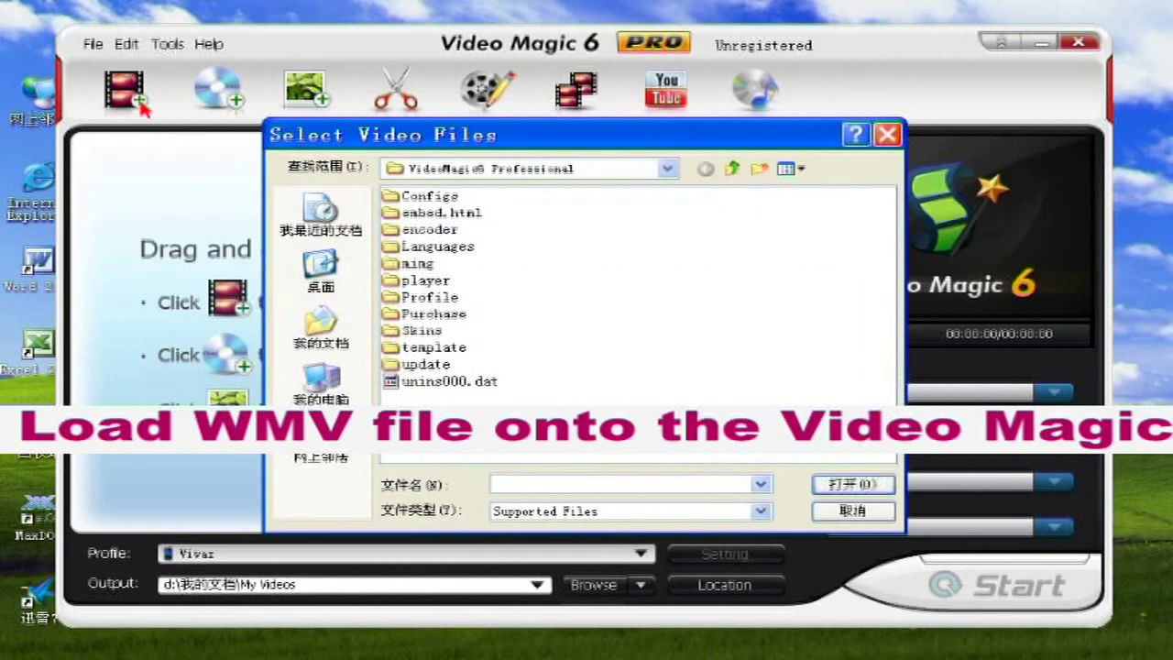
{"action": "left_click", "coordinate": [333, 380]}
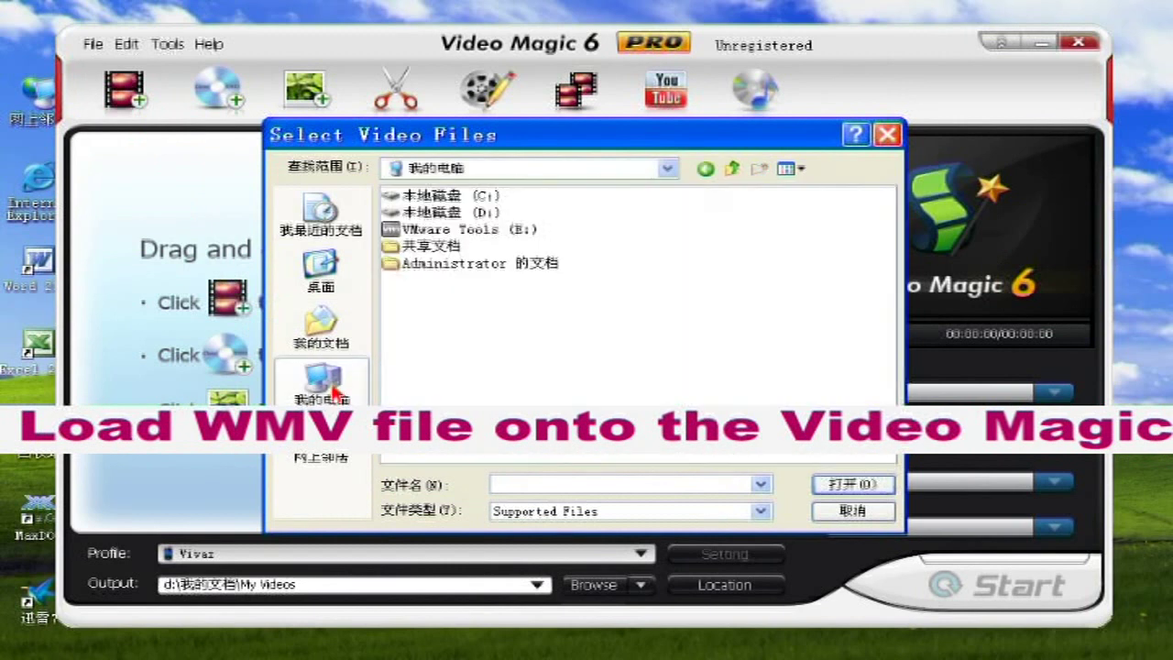
{"action": "left_click", "coordinate": [429, 213]}
{"action": "double_click", "coordinate": [428, 213]}
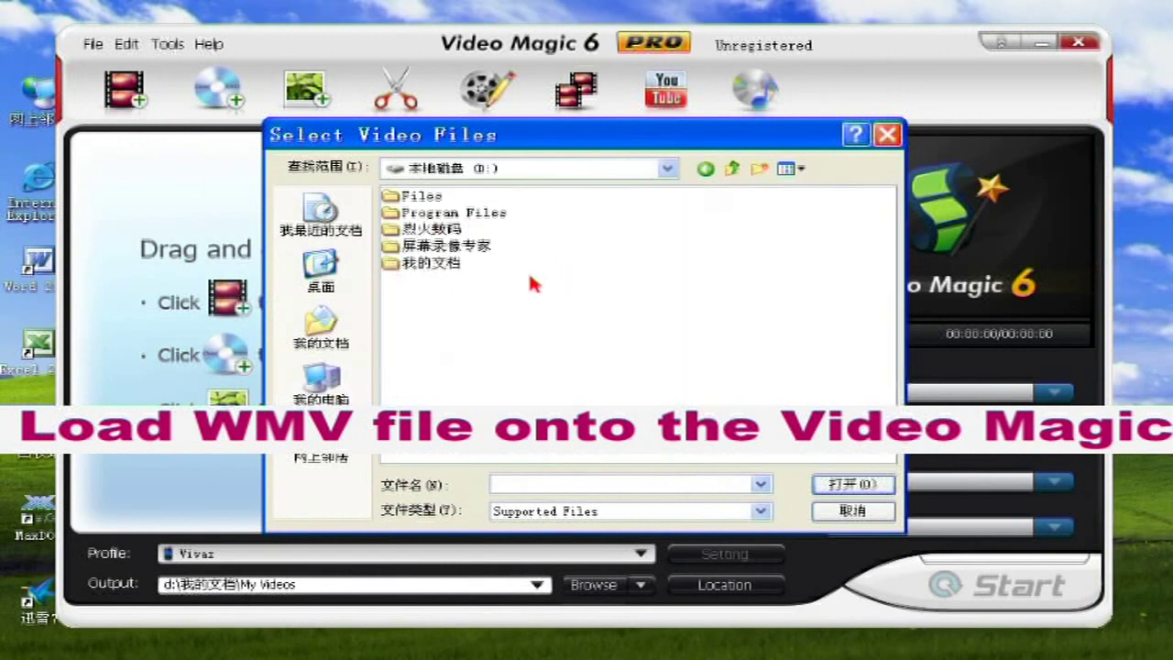
{"action": "double_click", "coordinate": [414, 198]}
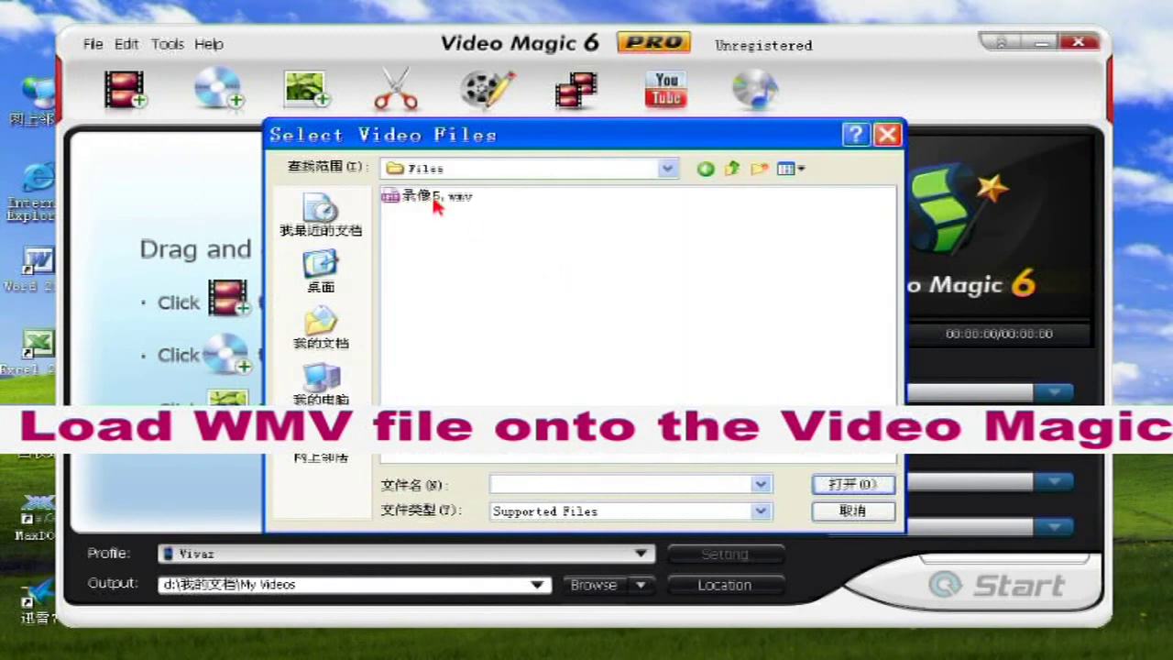
{"action": "left_click", "coordinate": [433, 200]}
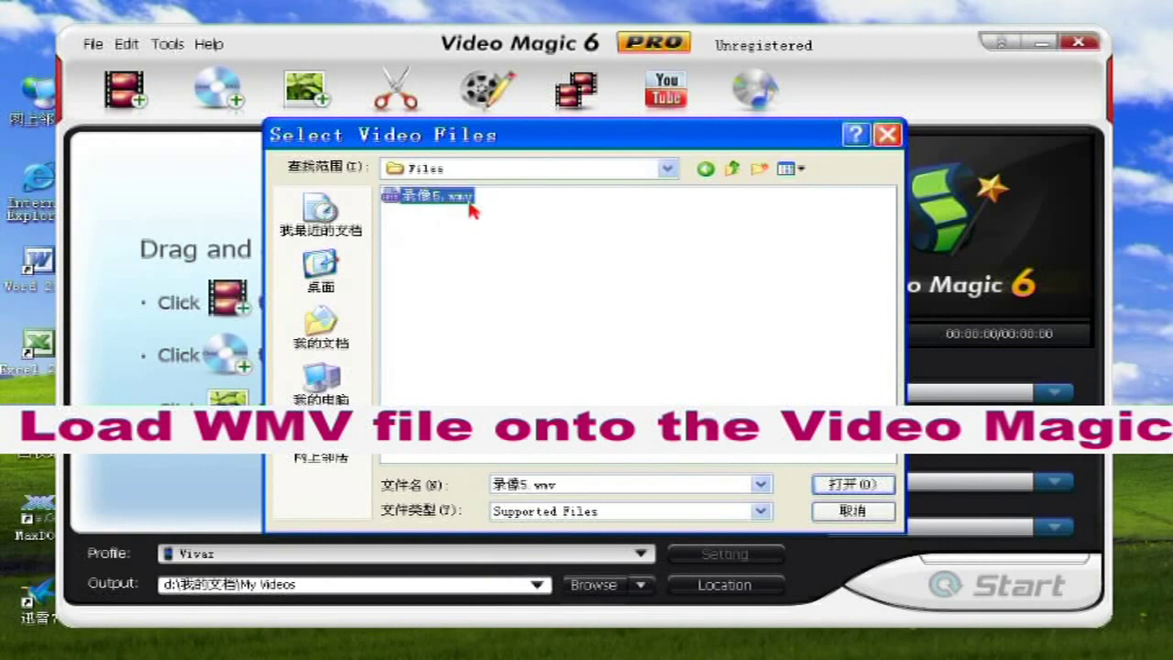
{"action": "left_click", "coordinate": [879, 485]}
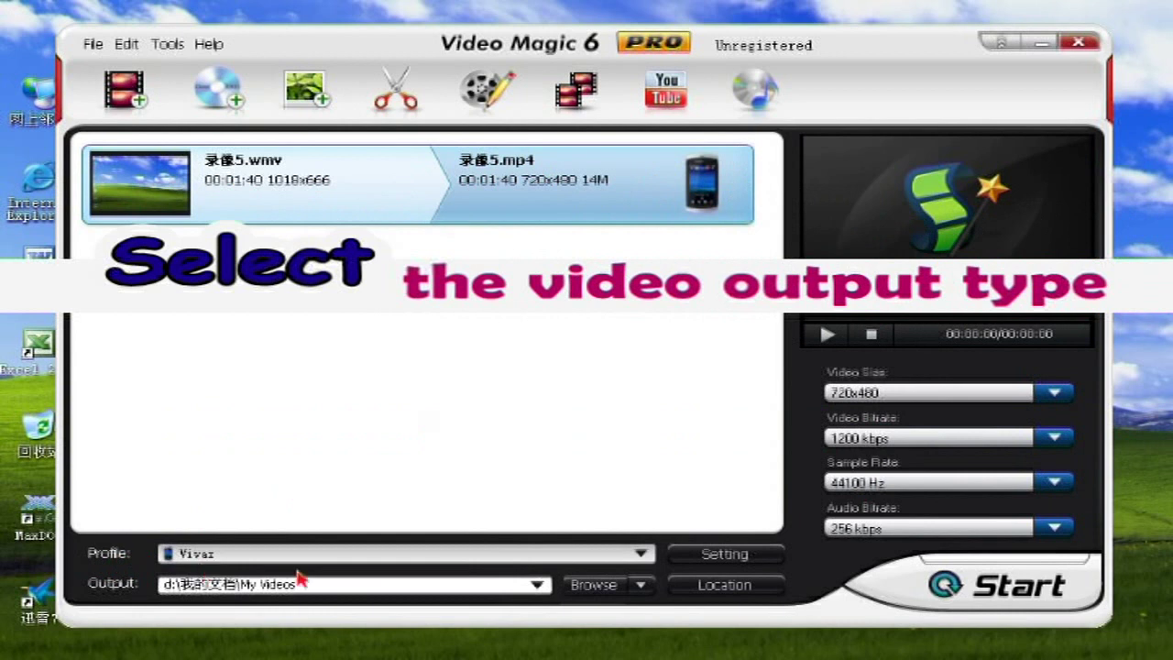
- Set the output profile to XVID (AVI) from the Common Video formats
{"action": "left_click", "coordinate": [640, 556]}
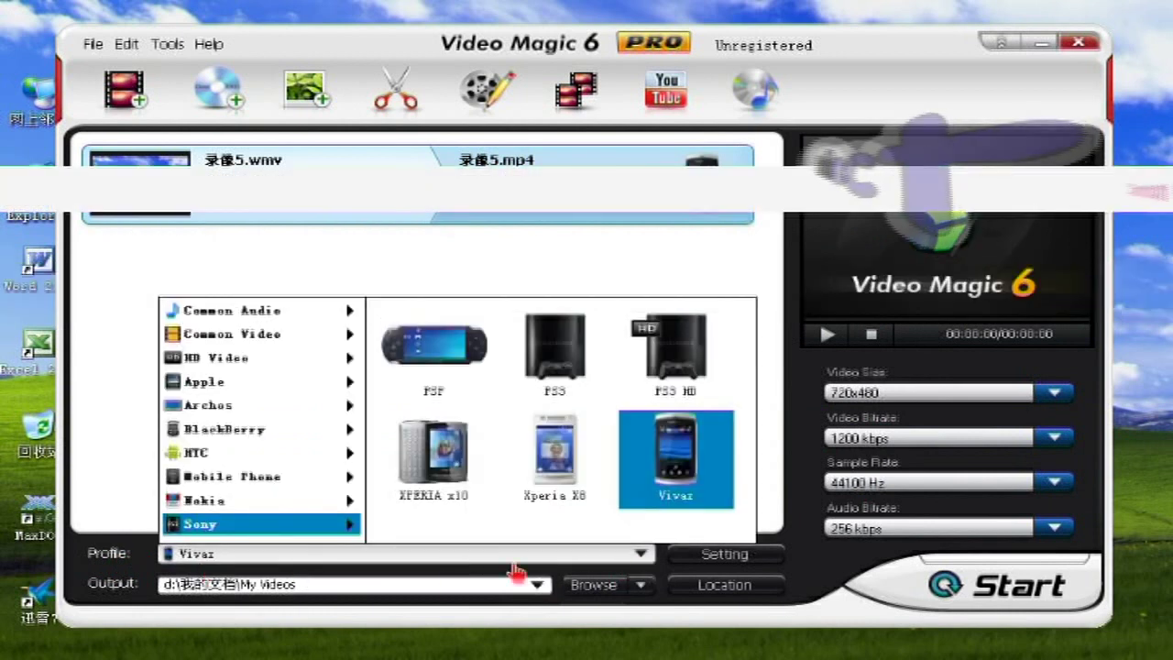
{"action": "mouse_move", "coordinate": [311, 339]}
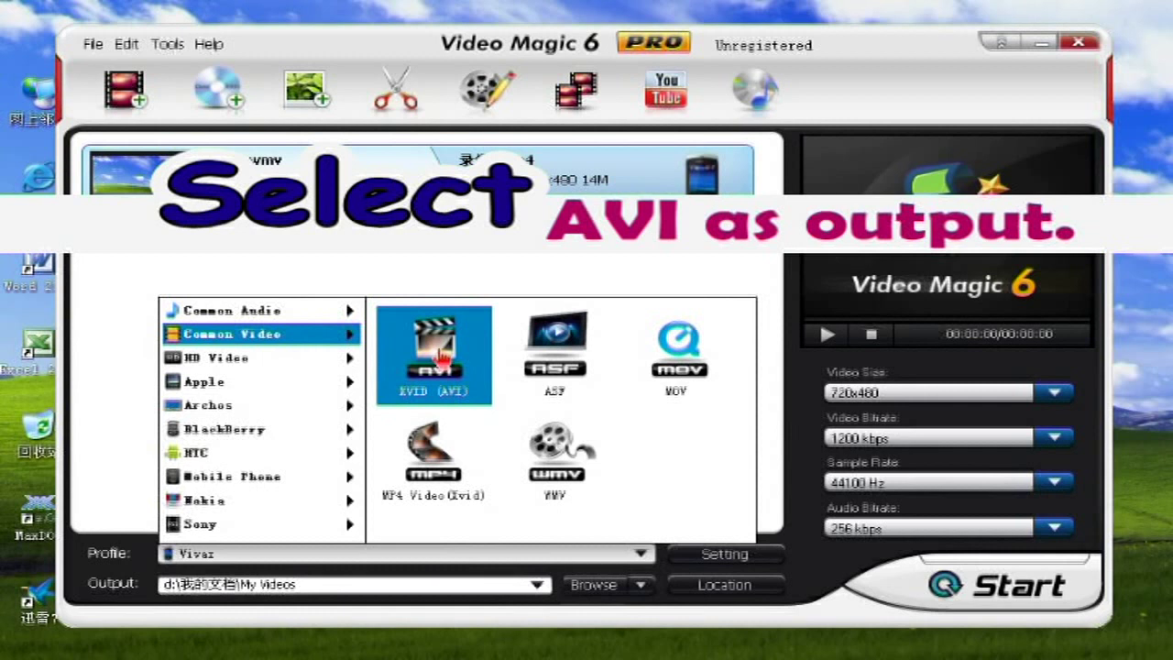
{"action": "left_click", "coordinate": [437, 358]}
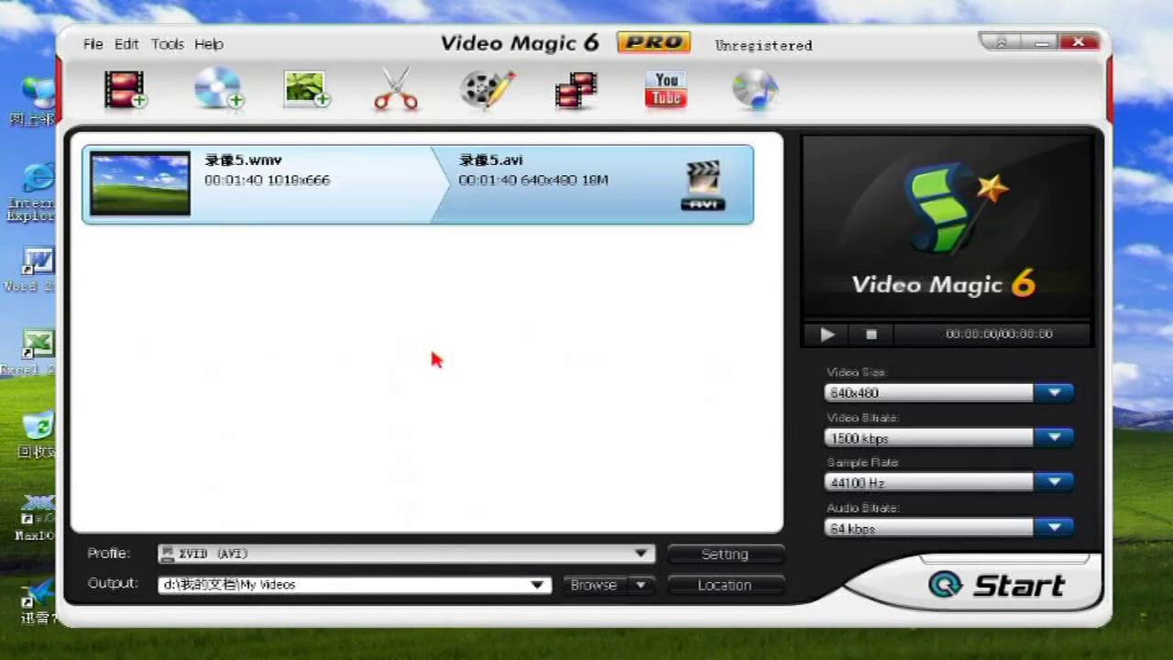
- Review the video and audio encoding settings of the XVID (AVI) profile and accept the defaults
{"action": "mouse_move", "coordinate": [515, 203]}
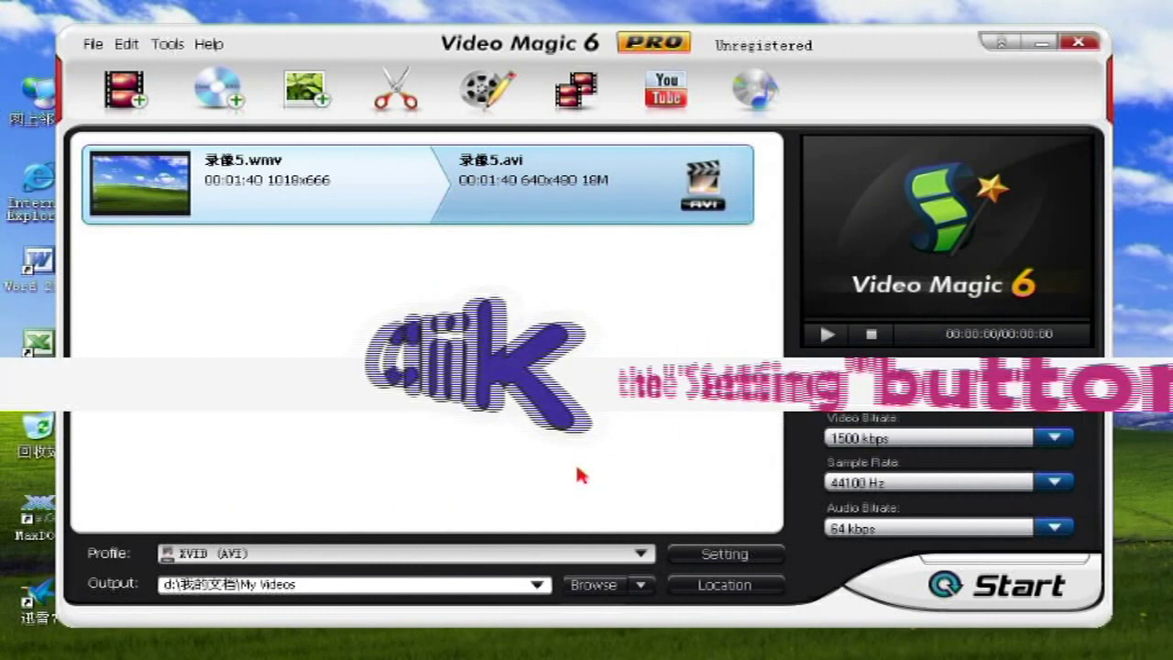
{"action": "left_click", "coordinate": [714, 560]}
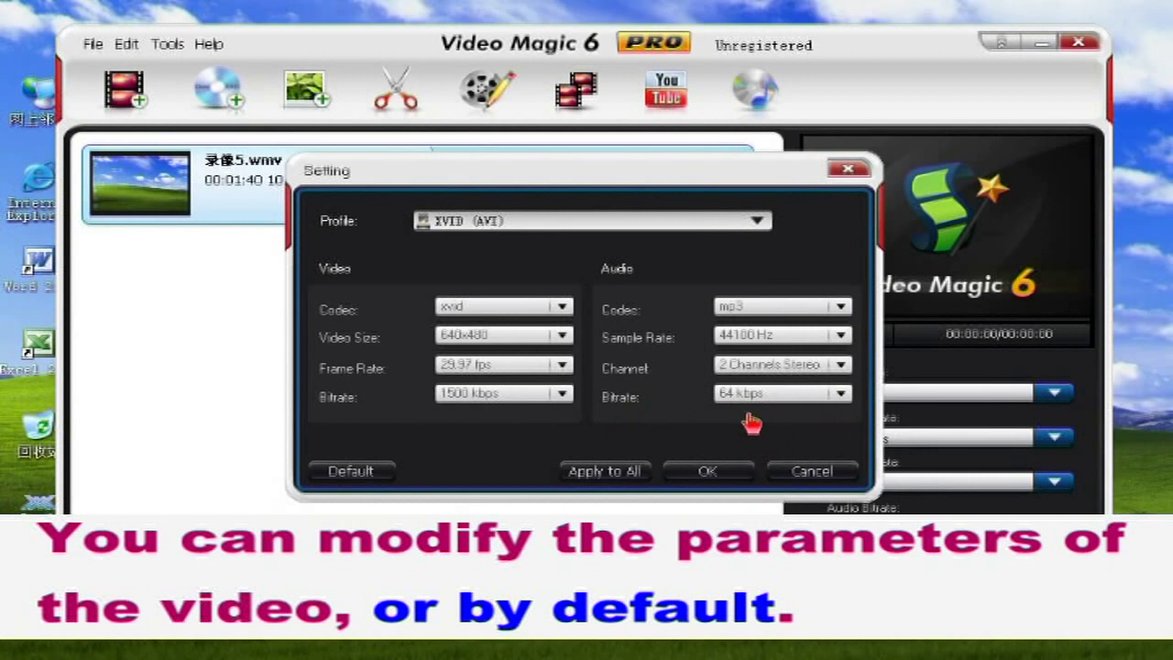
{"action": "left_click", "coordinate": [709, 471]}
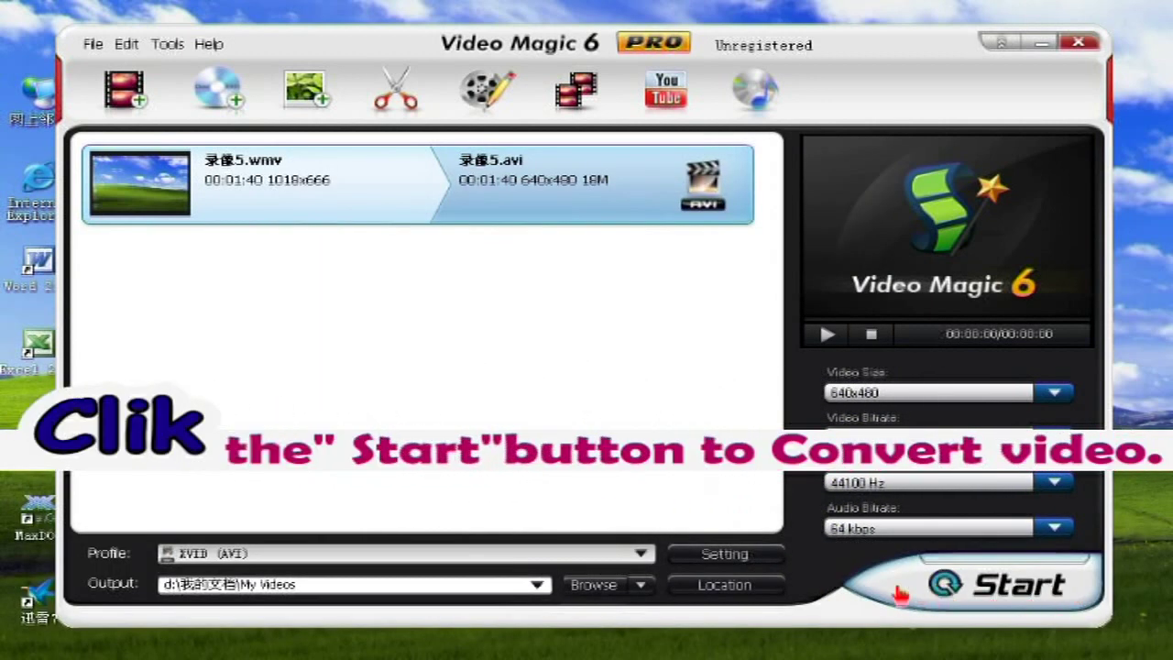
- Convert 录像5.wmv to AVI in trial mode and select 录像5.avi in the output folder
{"action": "left_click", "coordinate": [1022, 596]}
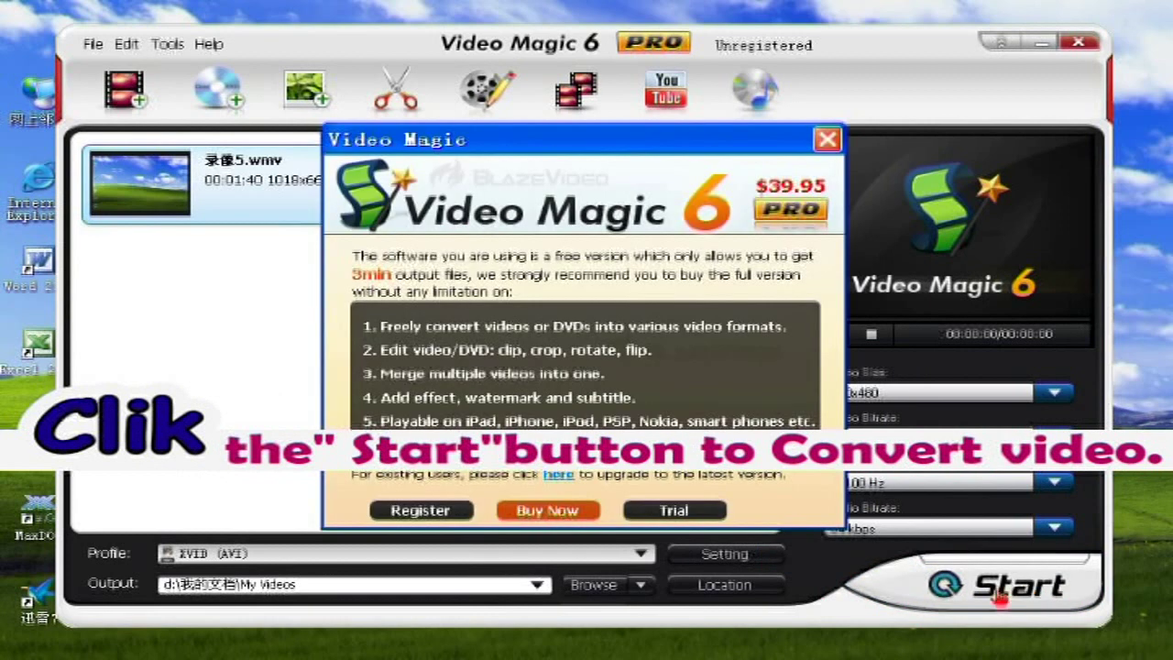
{"action": "left_click", "coordinate": [671, 513]}
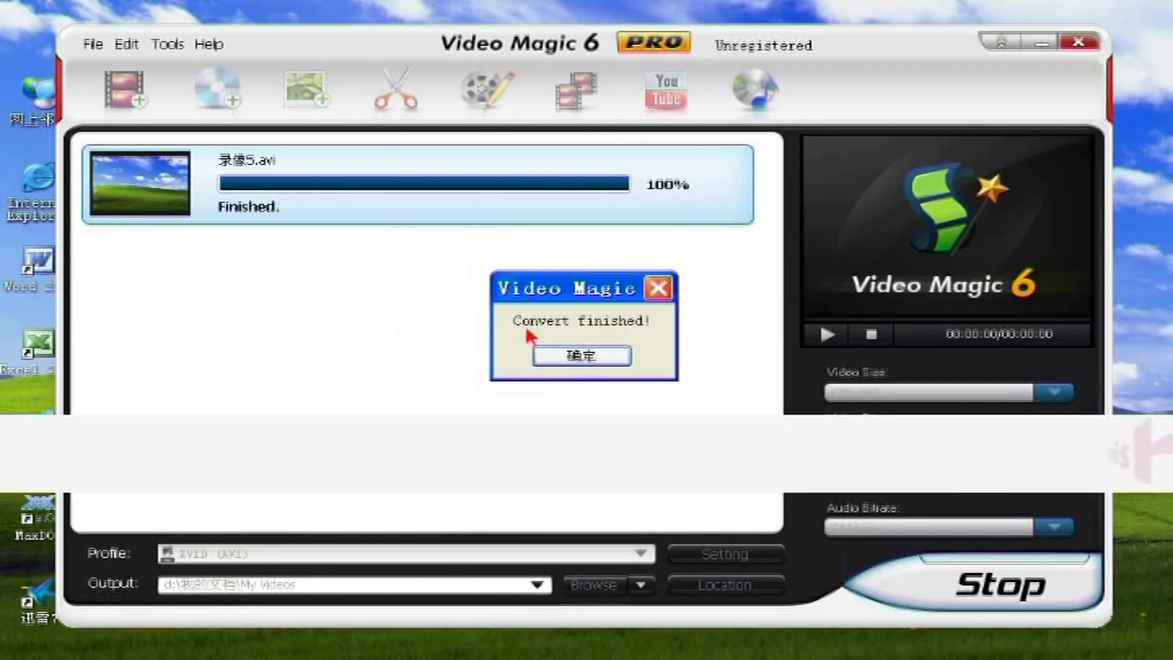
{"action": "left_click", "coordinate": [583, 356]}
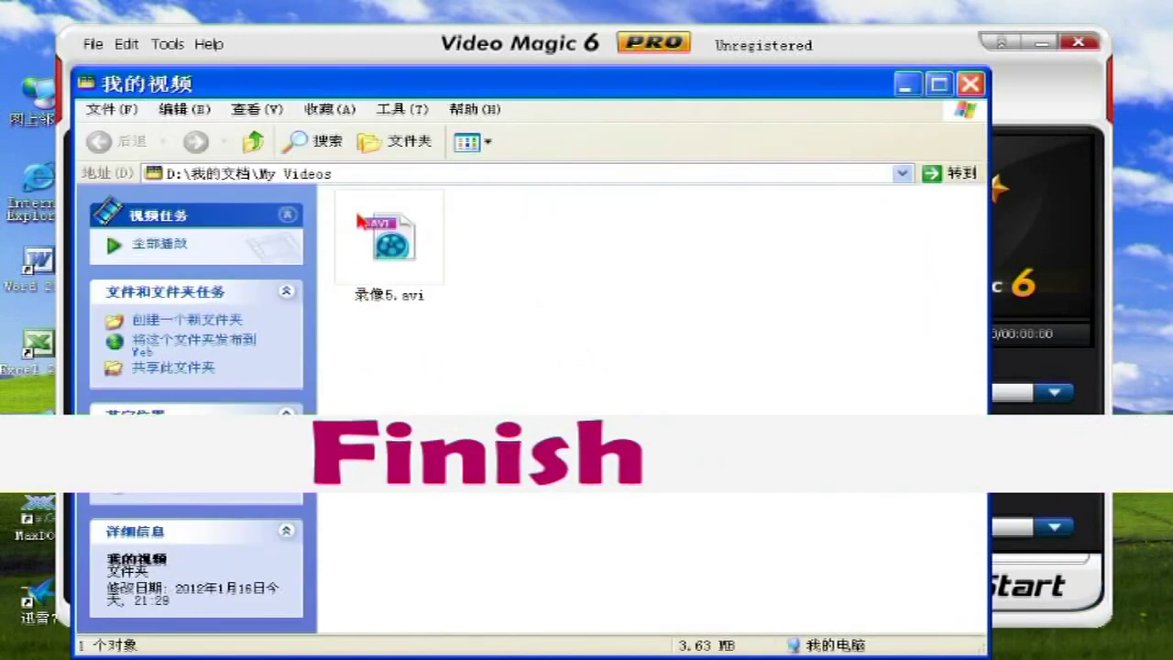
{"action": "left_click", "coordinate": [397, 245]}
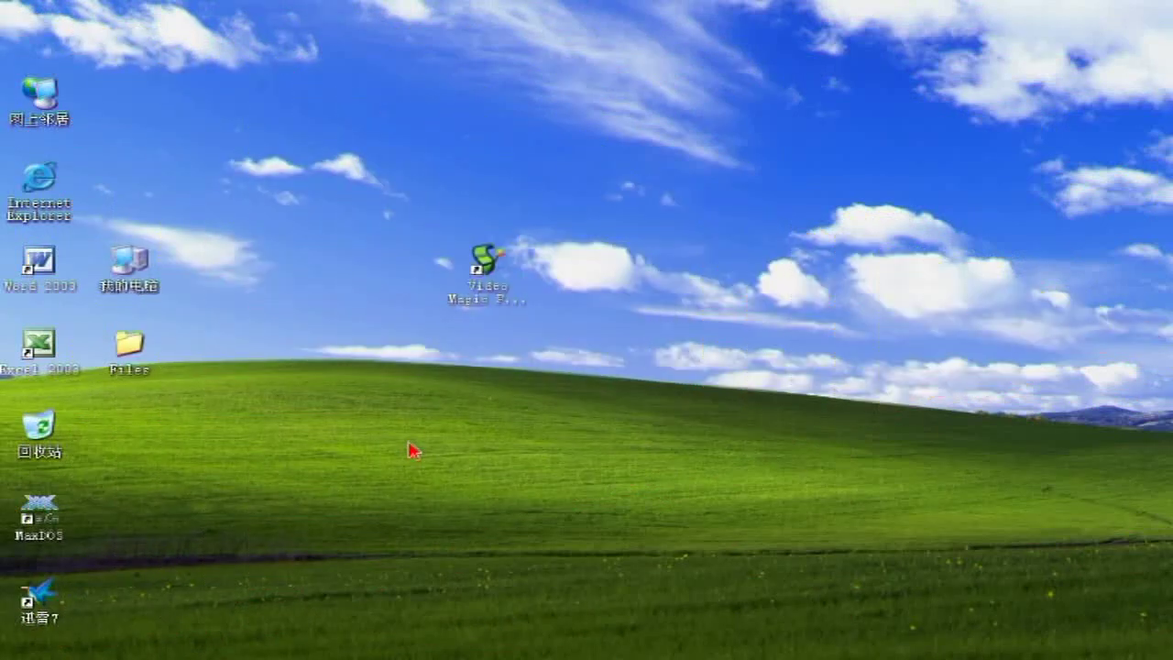
- Launch Video Magic Professional from the desktop and continue with the trial version
{"action": "left_click", "coordinate": [477, 313]}
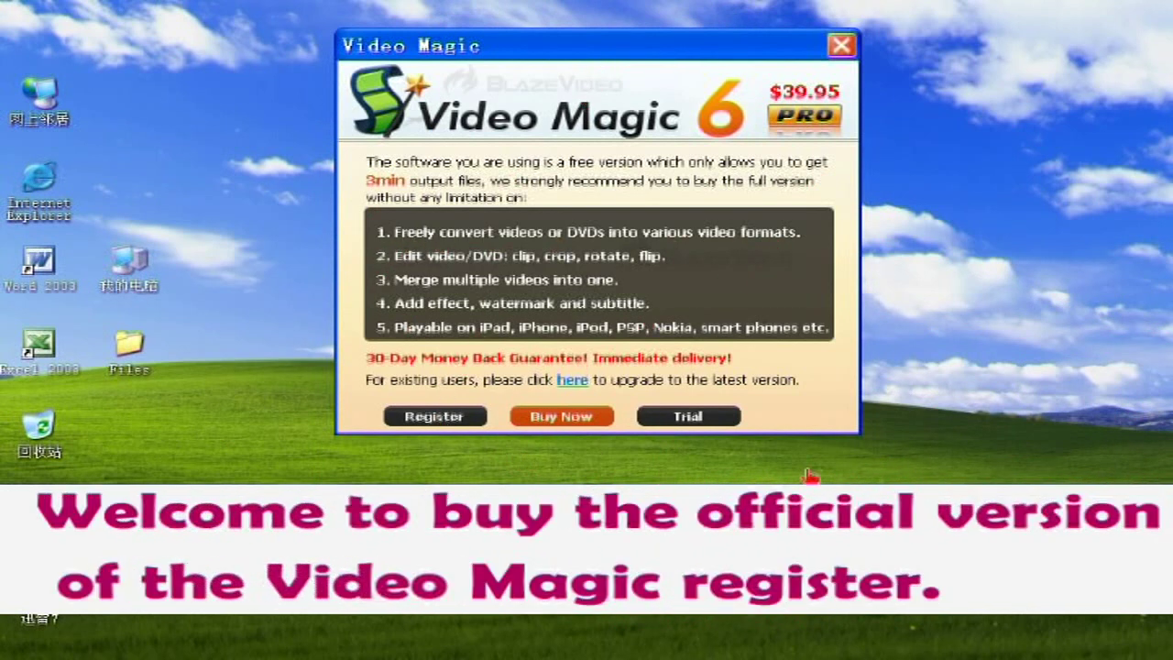
{"action": "left_click", "coordinate": [700, 420]}
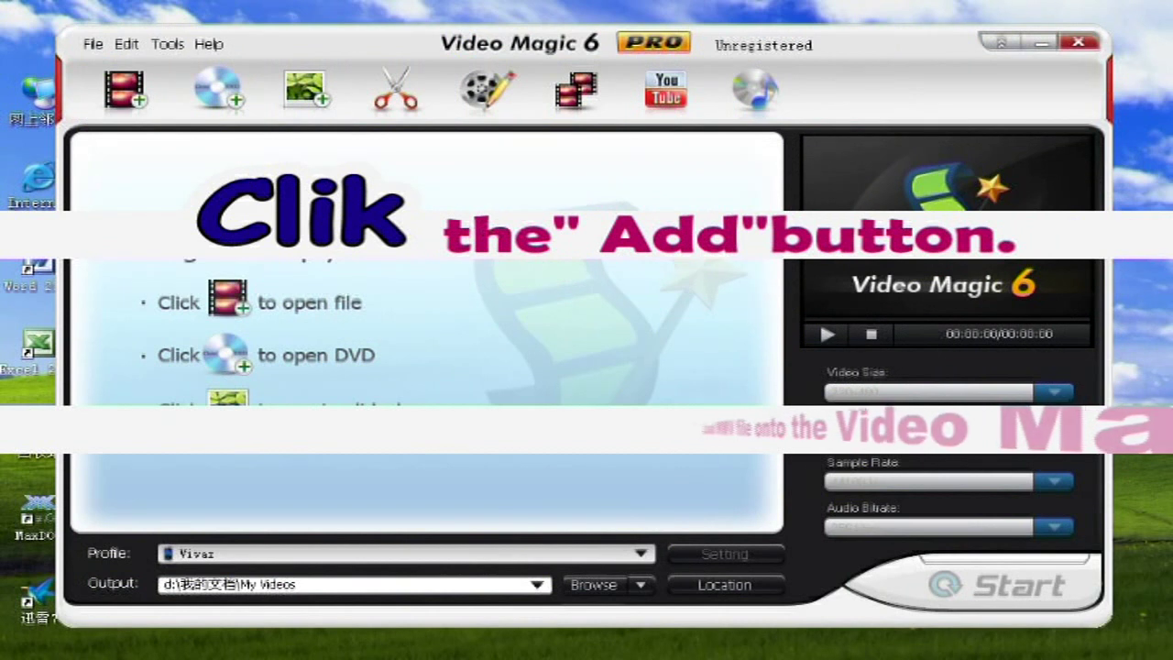
- Load 录像5.wmv from D:\Files as the source video for conversion
{"action": "left_click", "coordinate": [139, 105]}
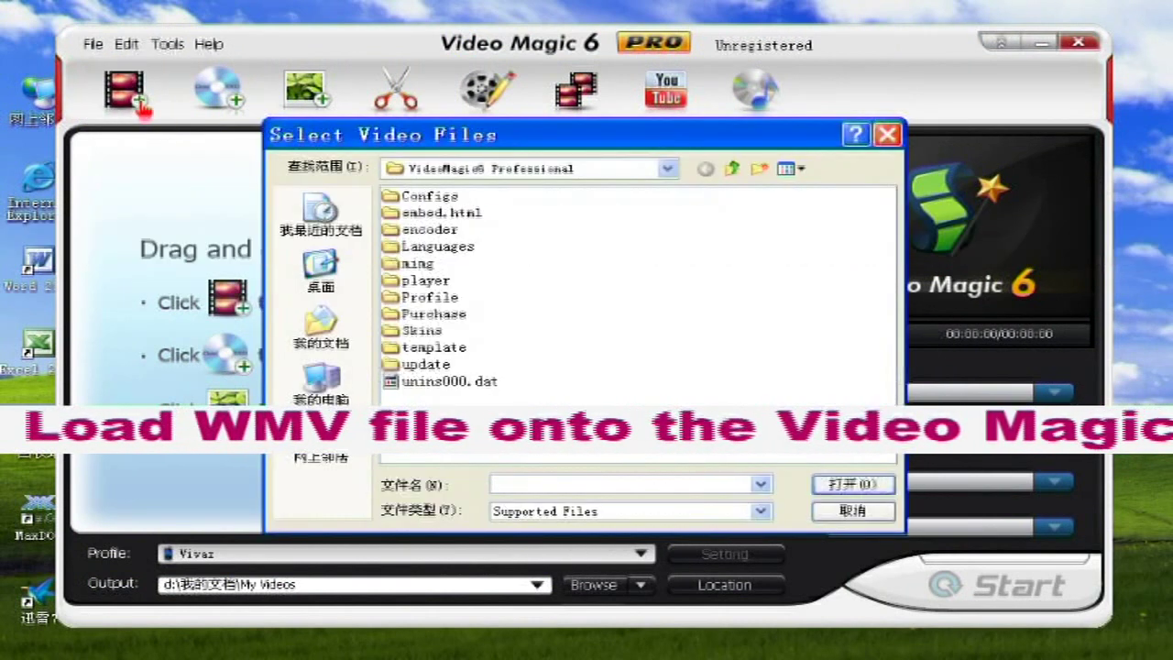
{"action": "left_click", "coordinate": [334, 392]}
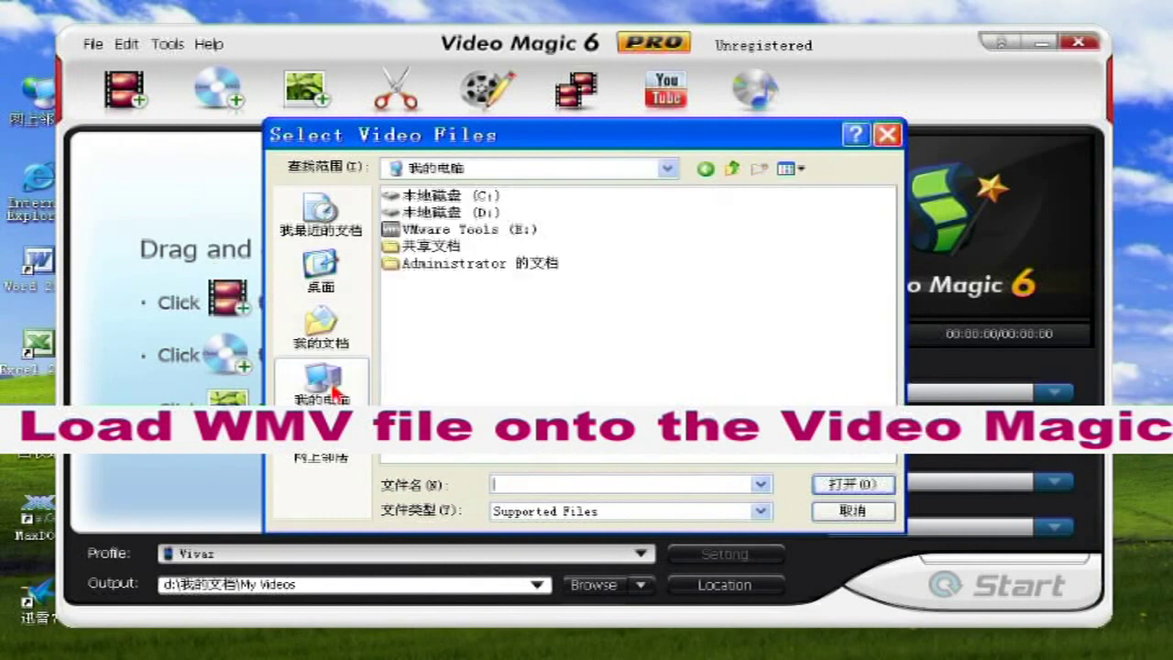
{"action": "double_click", "coordinate": [427, 209]}
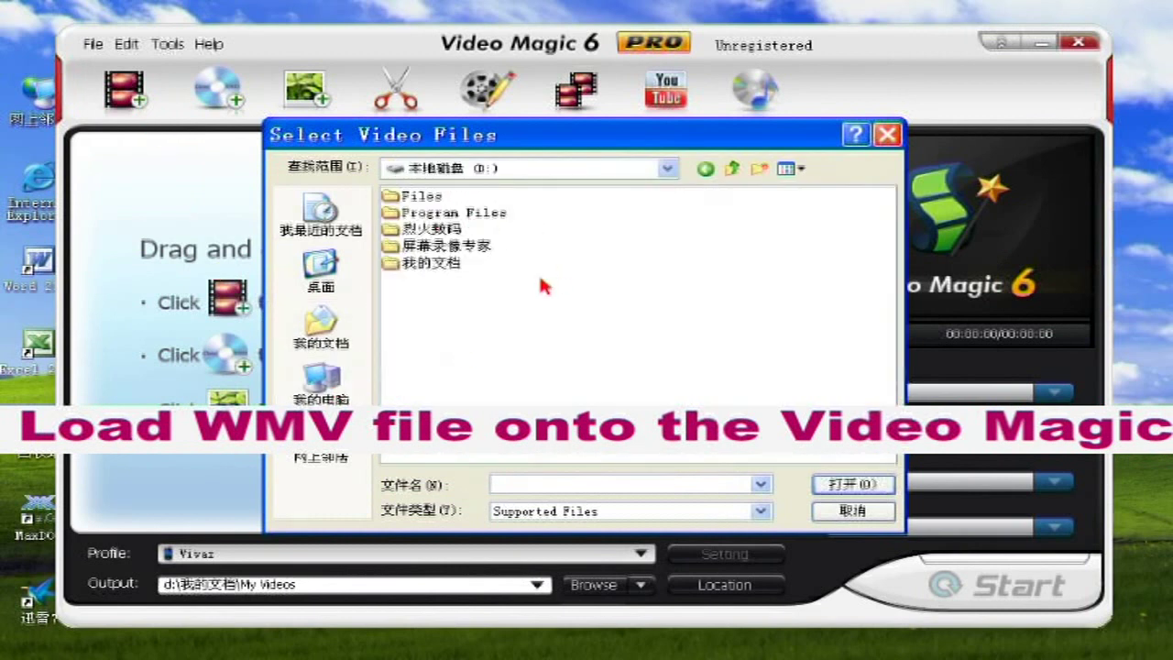
{"action": "double_click", "coordinate": [418, 198]}
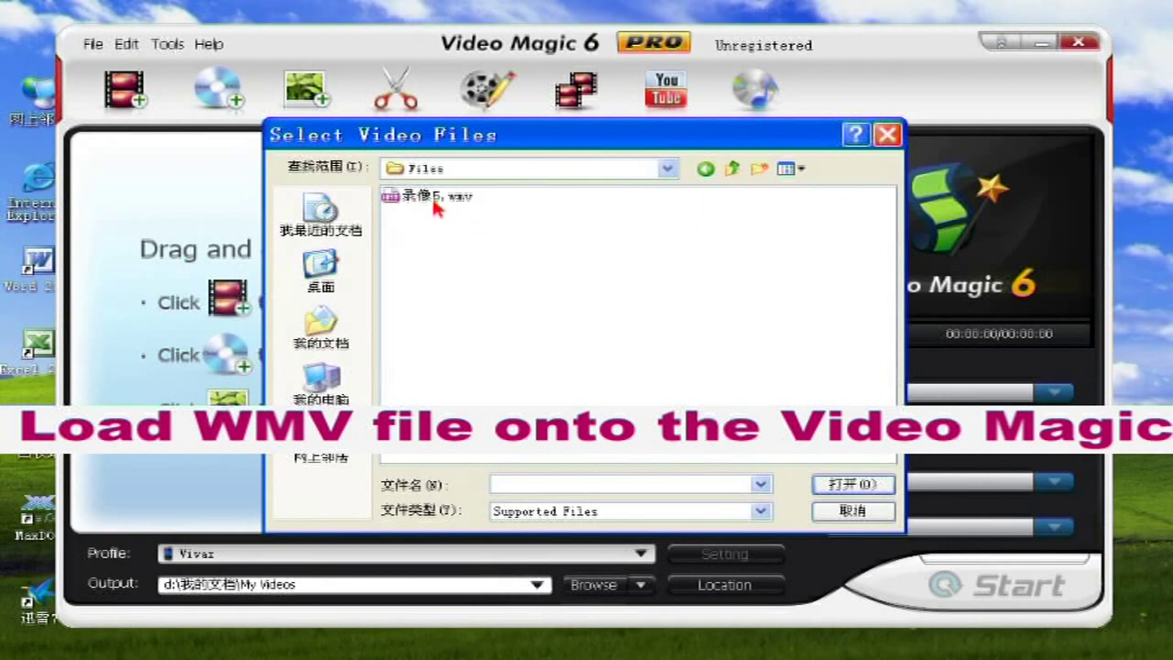
{"action": "left_click", "coordinate": [434, 204]}
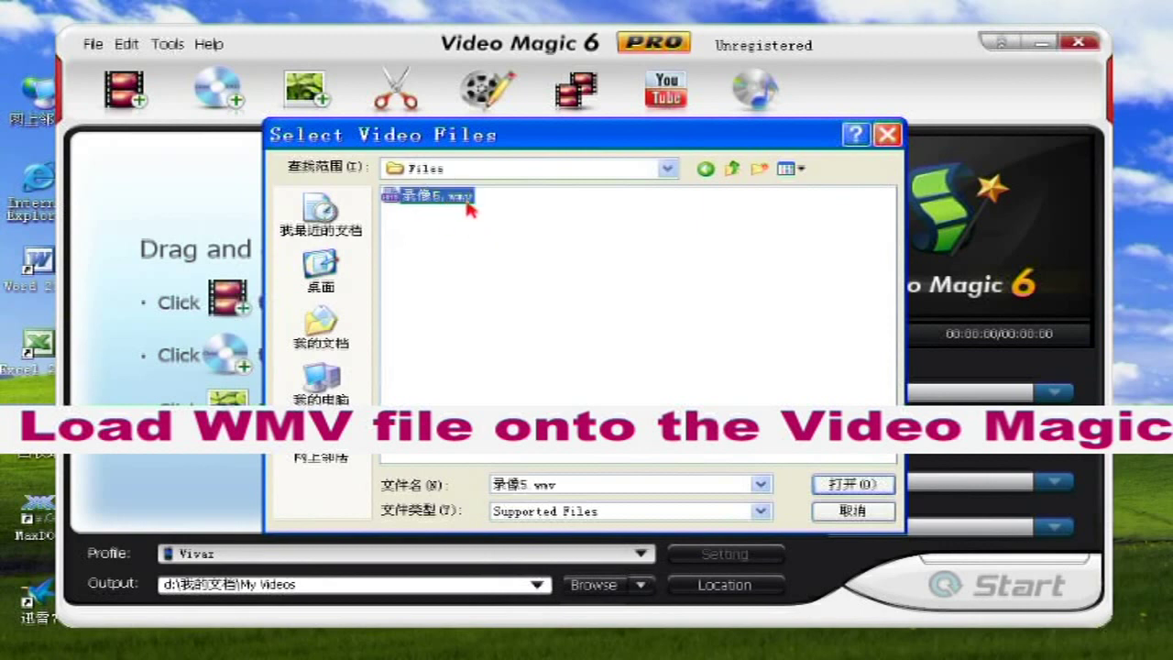
{"action": "left_click", "coordinate": [868, 492]}
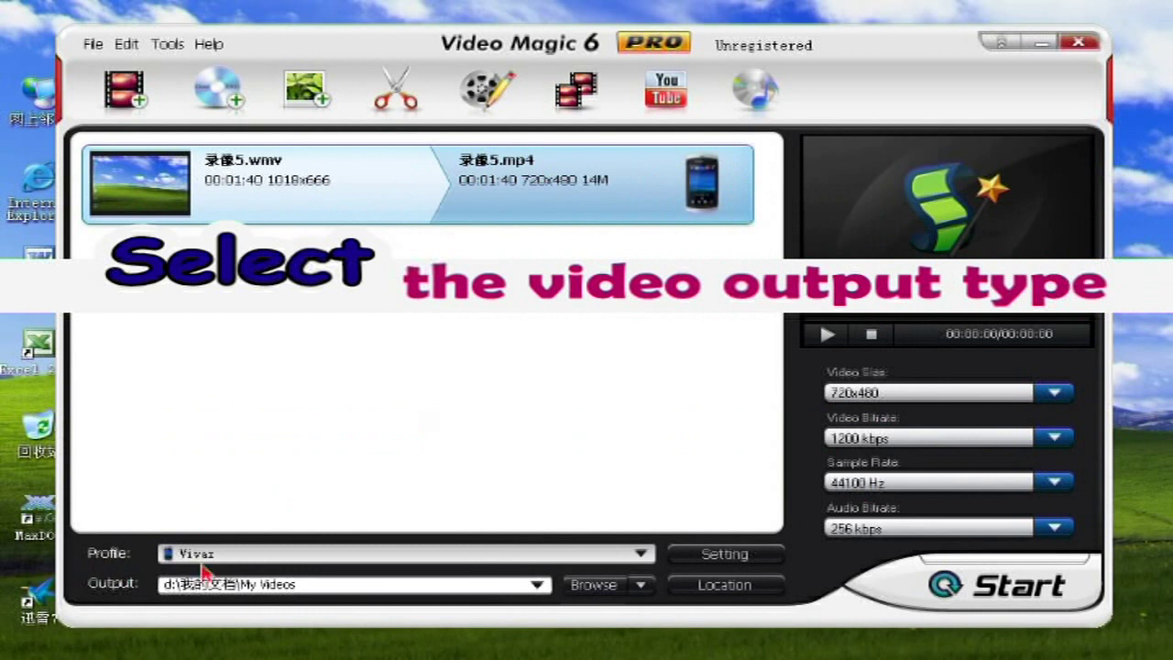
- Choose XVID (AVI) under Common Video as the output profile for 录像5.wmv
{"action": "left_click", "coordinate": [640, 557]}
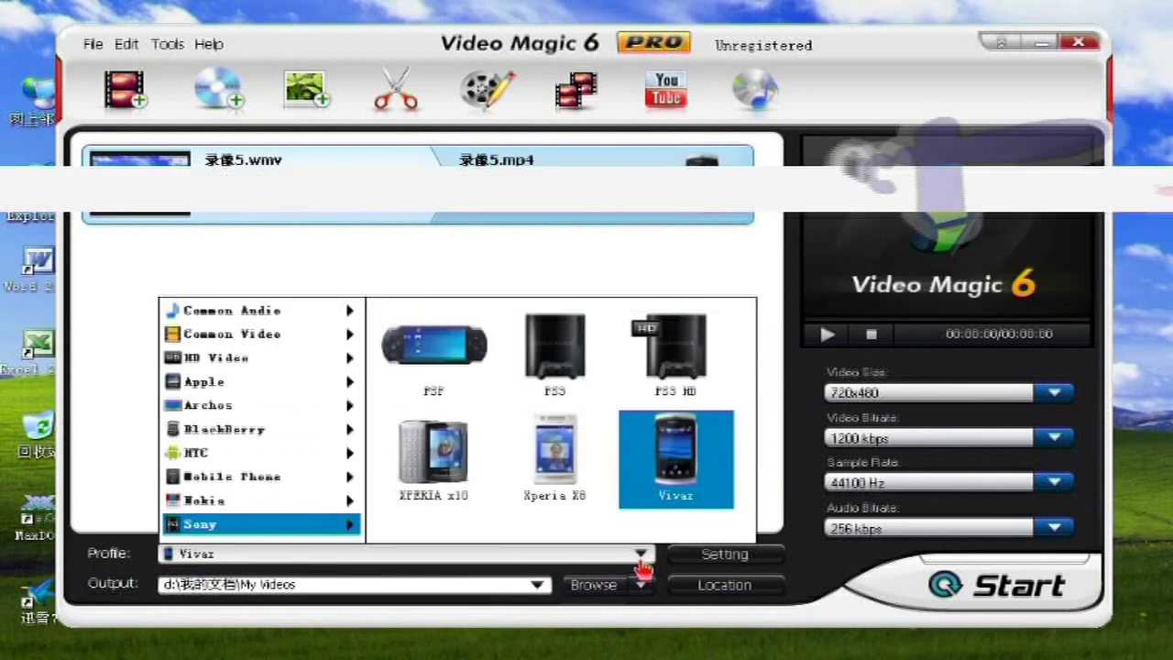
{"action": "mouse_move", "coordinate": [178, 336]}
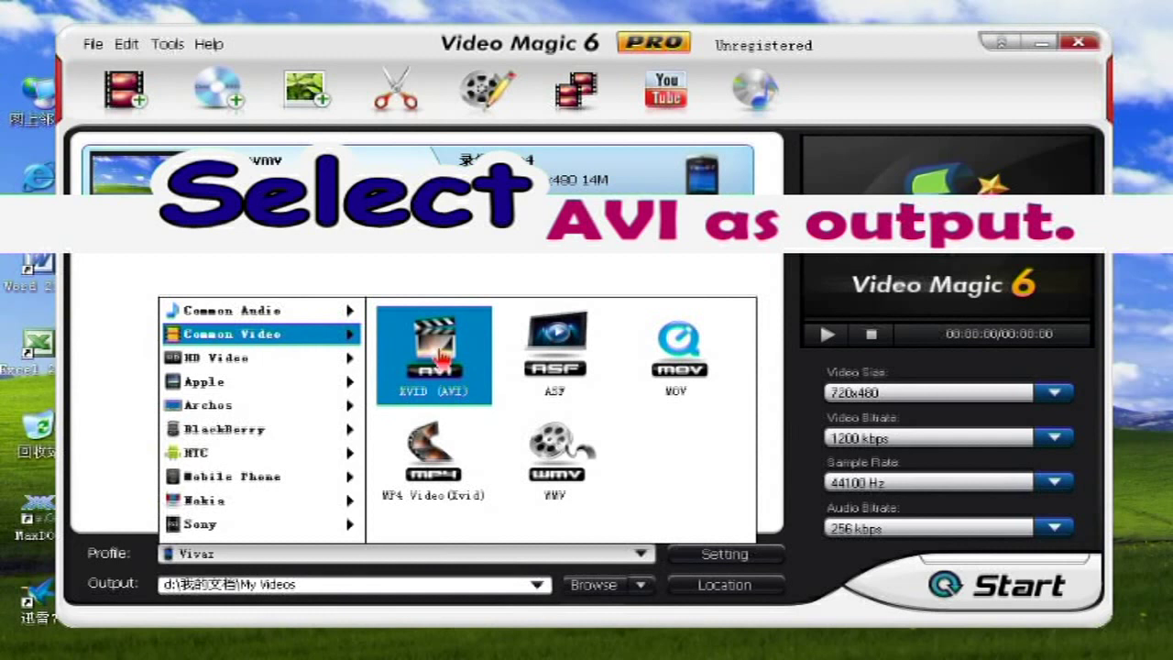
{"action": "left_click", "coordinate": [440, 357]}
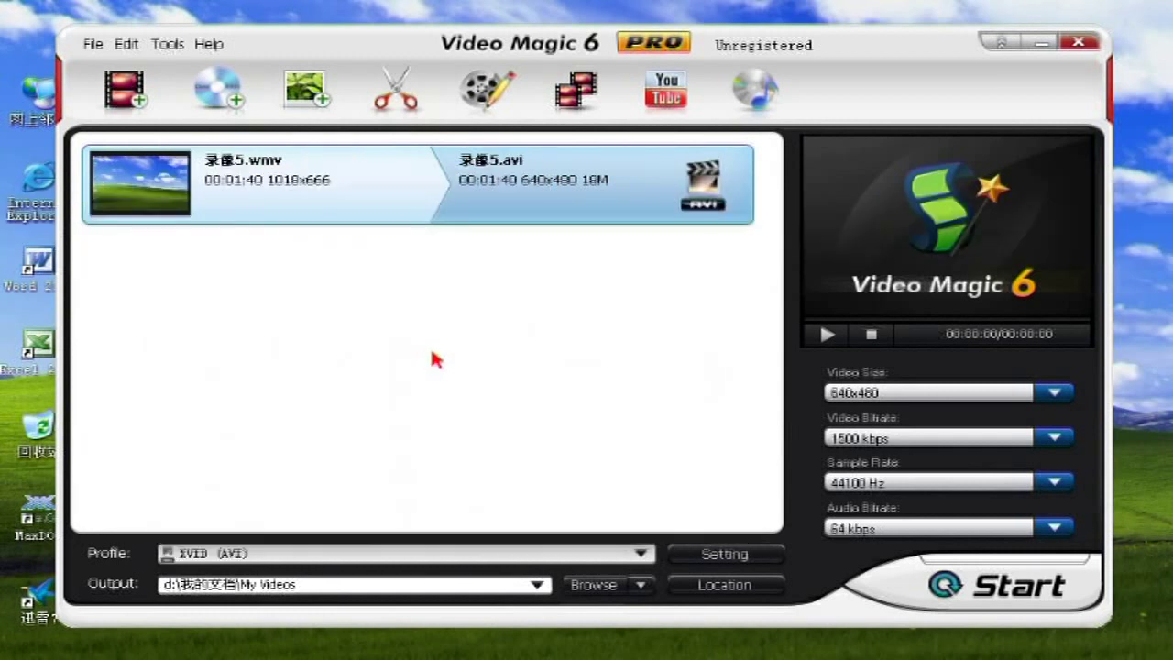
- Check the XVID (AVI) encoding parameters for video and audio and keep the default values
{"action": "mouse_move", "coordinate": [519, 203]}
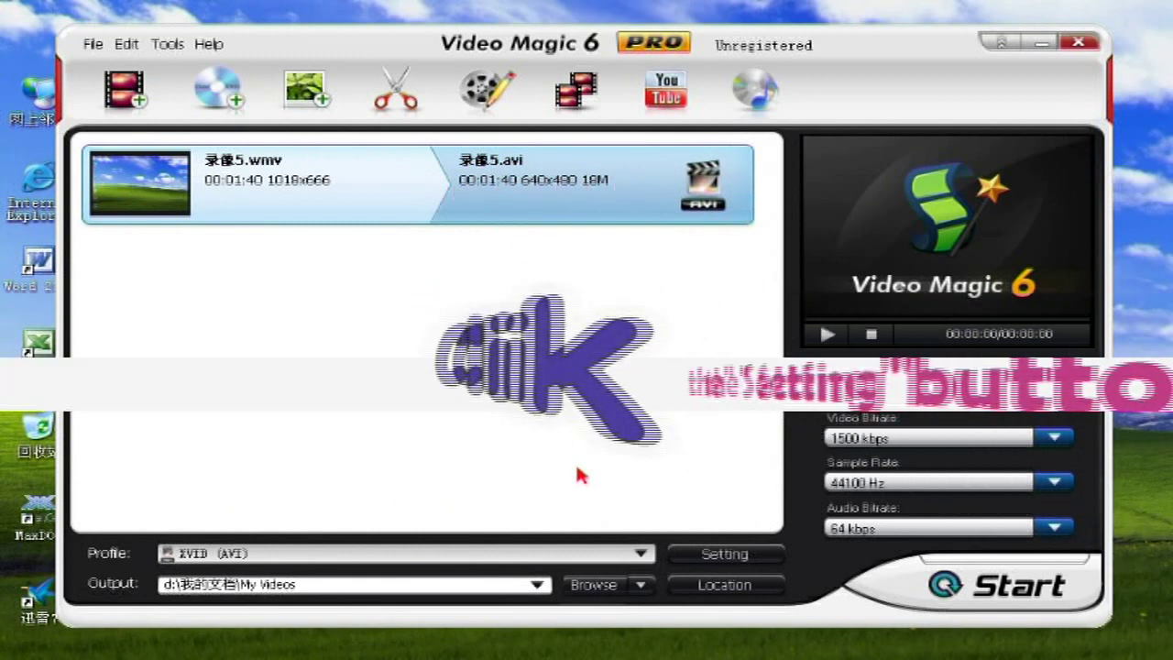
{"action": "left_click", "coordinate": [713, 557]}
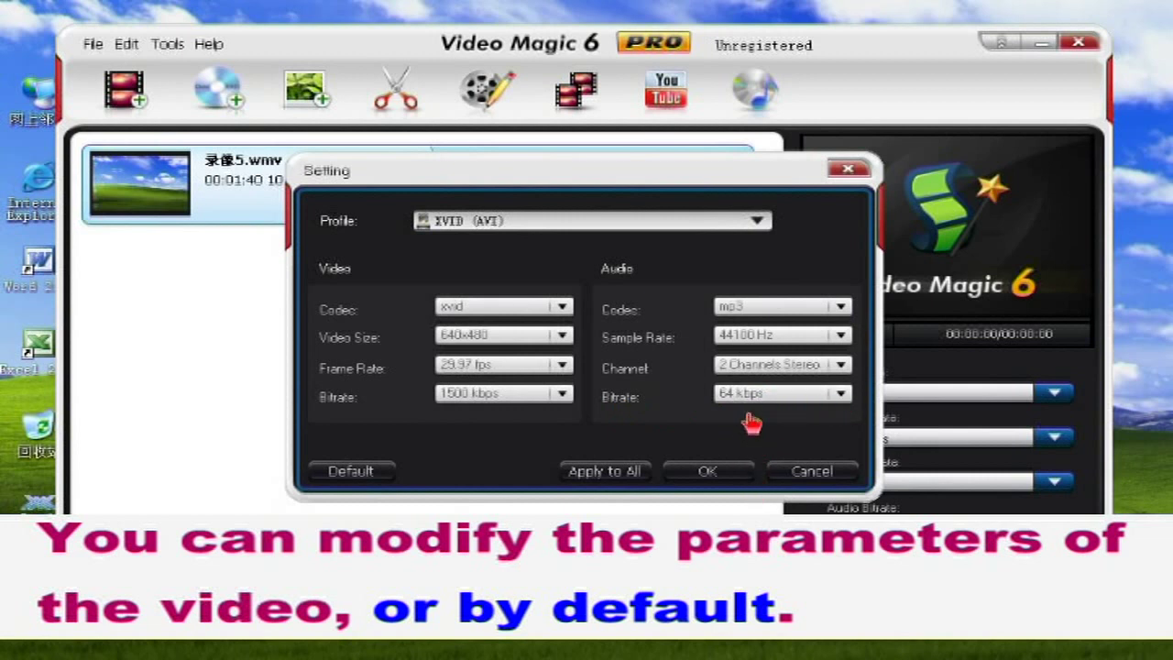
{"action": "left_click", "coordinate": [722, 471]}
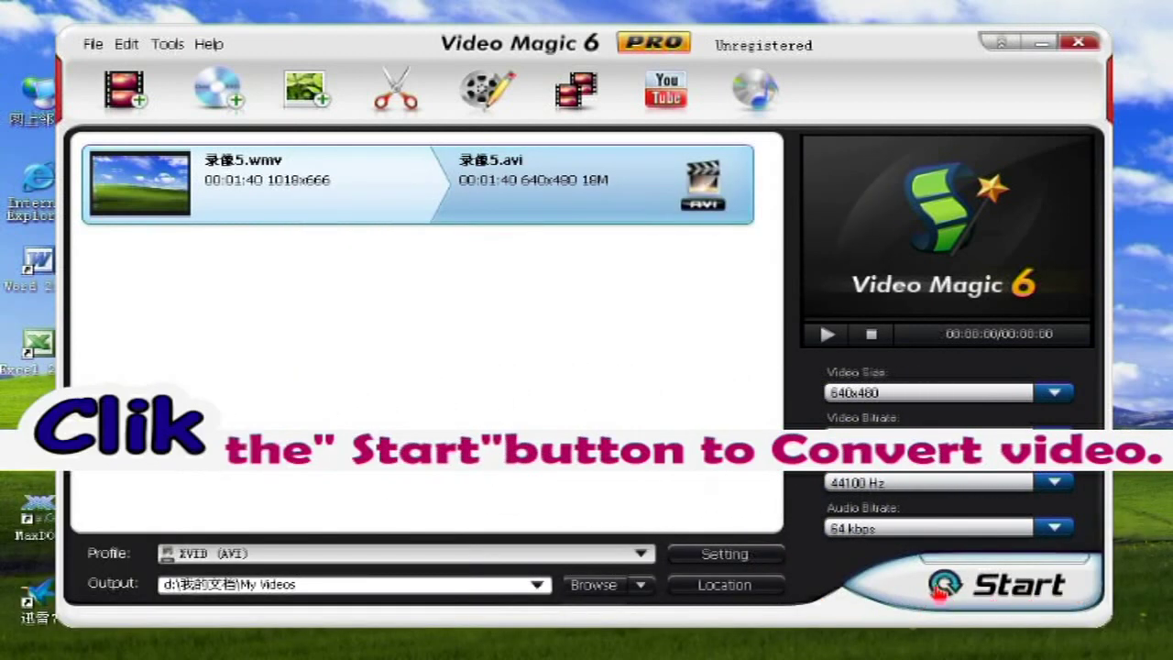
- Run the conversion of 录像5.wmv to AVI as a trial user and select the output file 录像5.avi
{"action": "left_click", "coordinate": [1019, 596]}
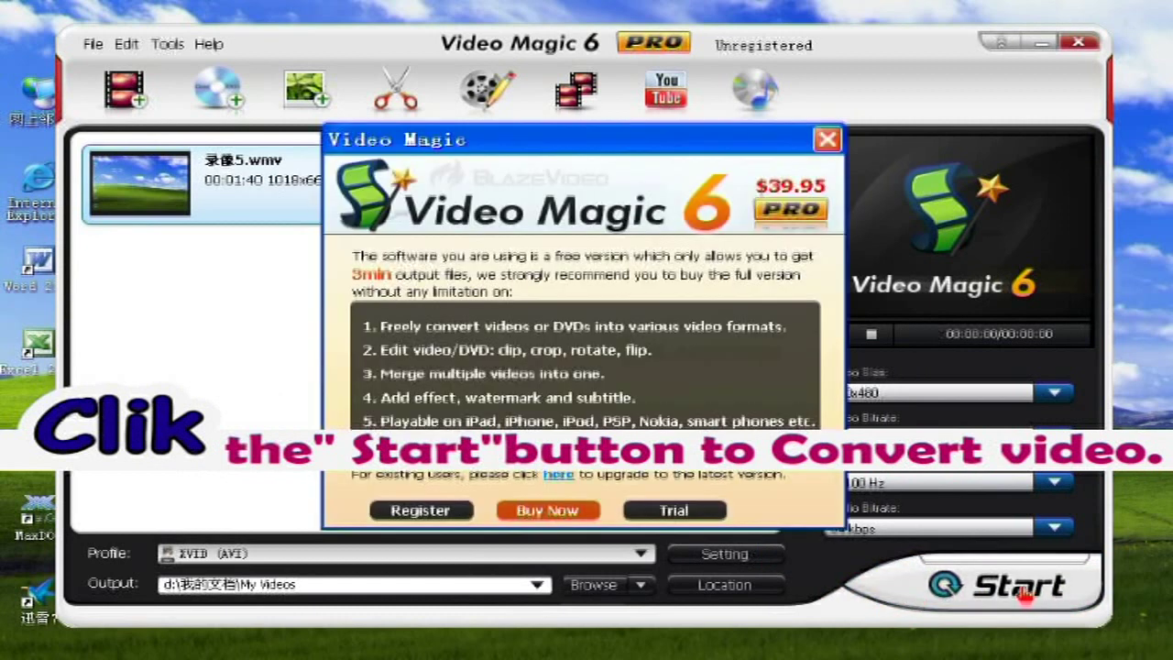
{"action": "left_click", "coordinate": [673, 513]}
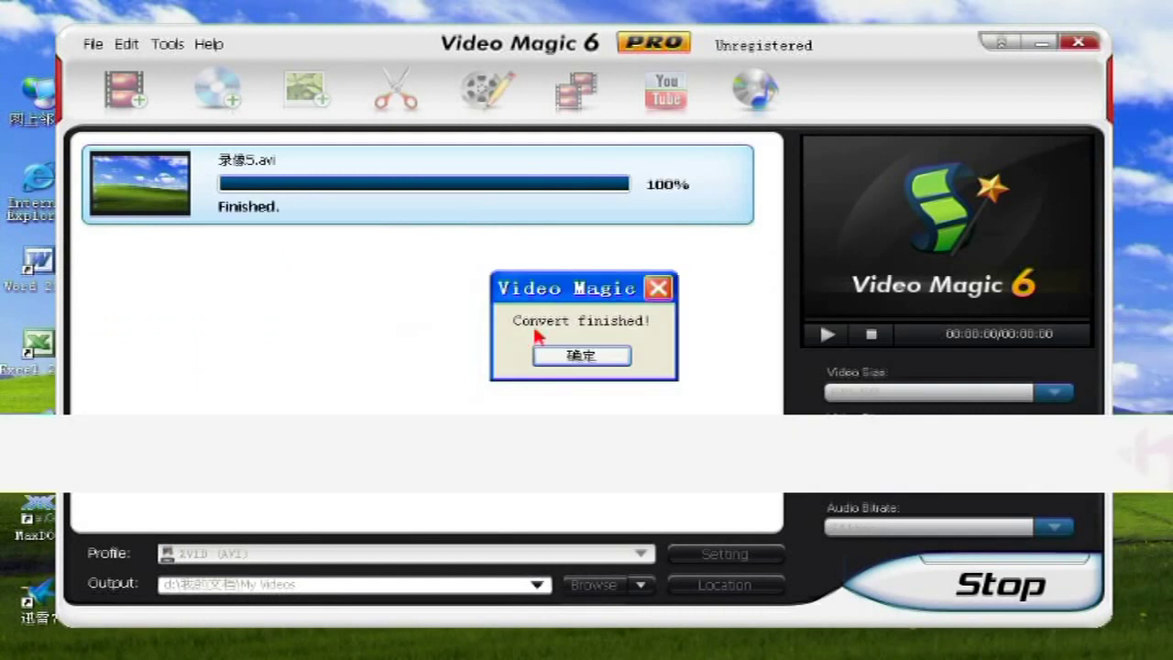
{"action": "left_click", "coordinate": [581, 356]}
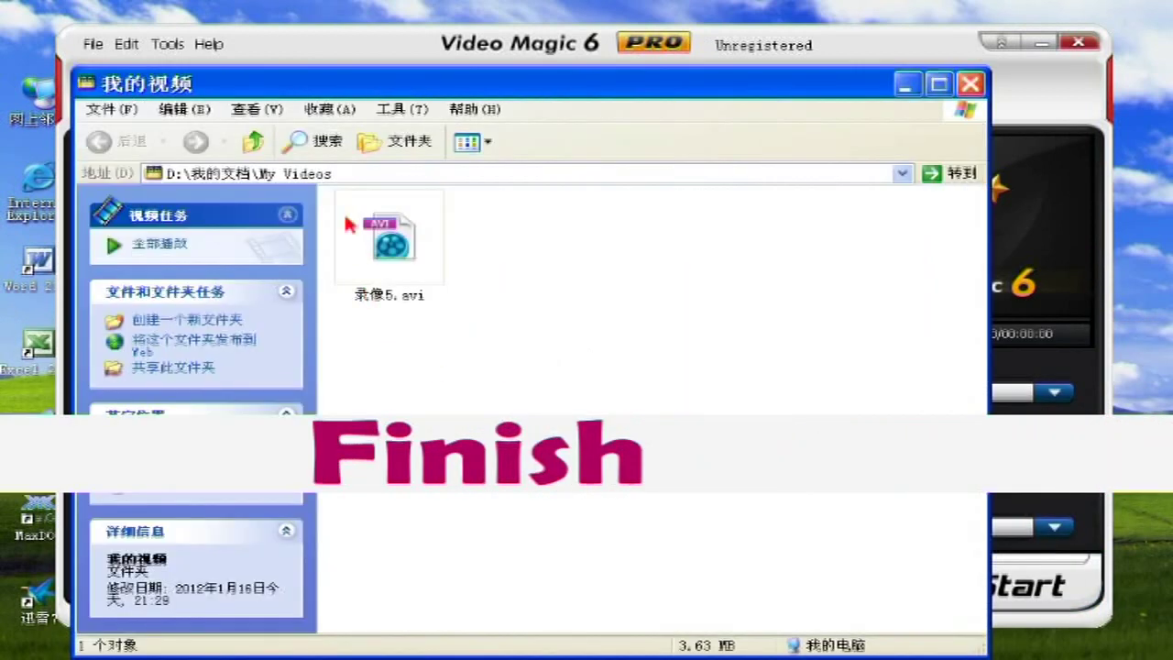
{"action": "left_click", "coordinate": [397, 241]}
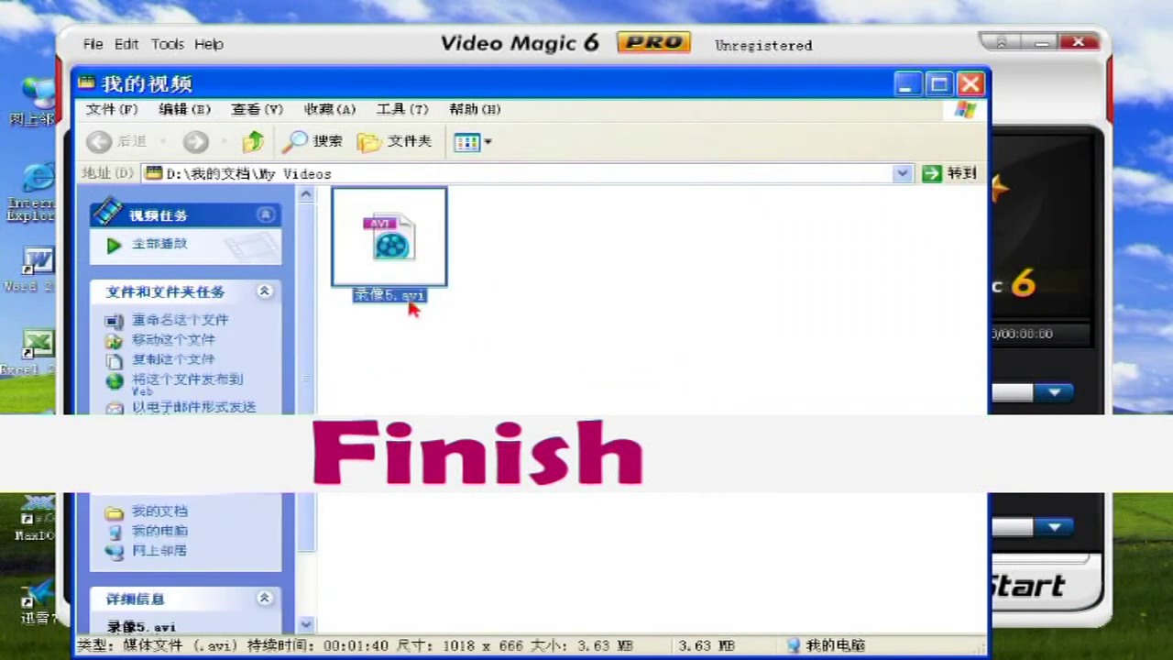